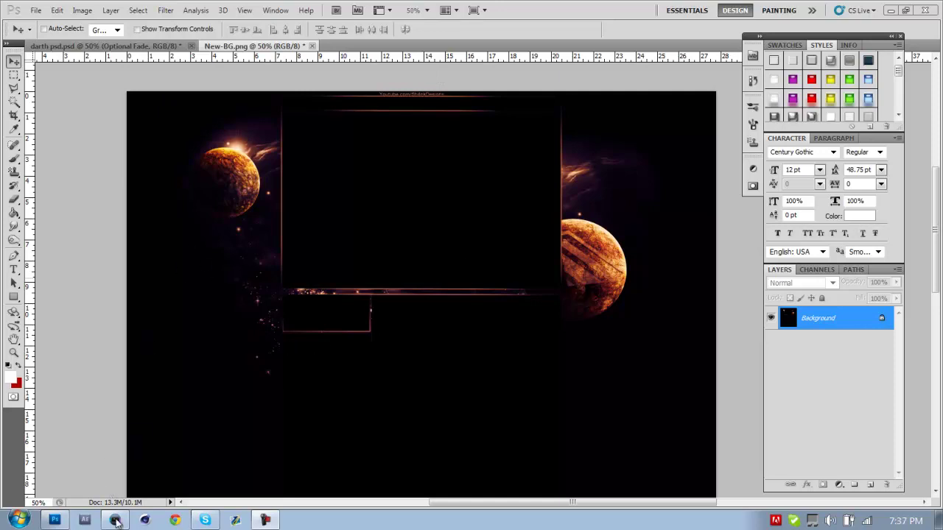
Step: Launch Cinema 4D R13 from the taskbar, then return to the New-BG.png space design in Photoshop
click(145, 520)
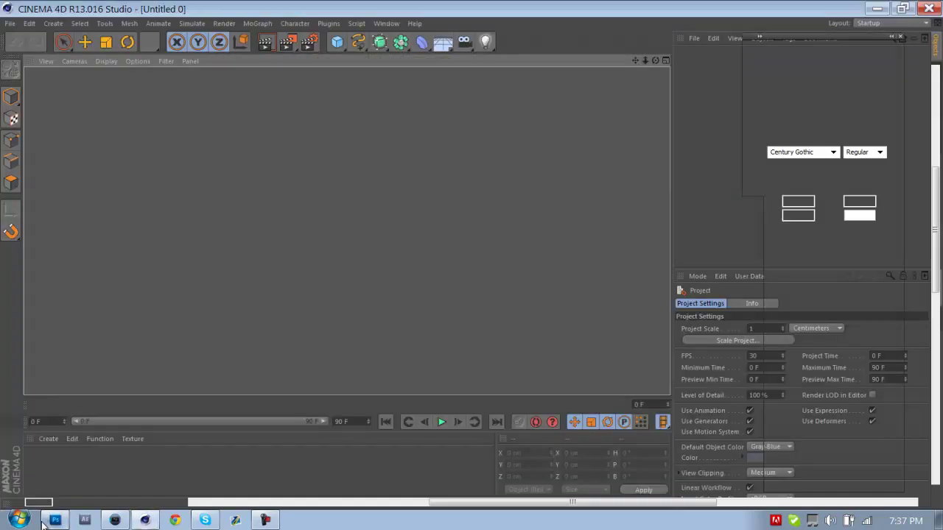
key(alt+Tab)
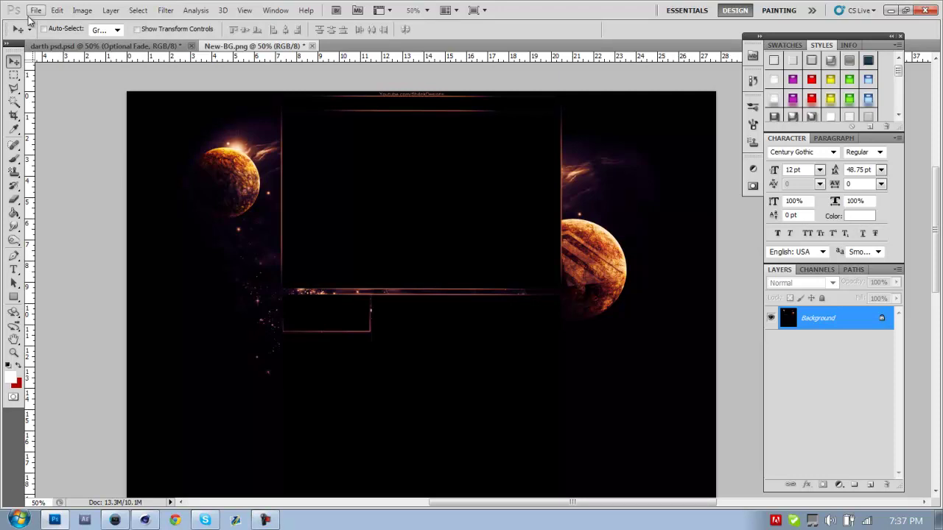
Step: Convert New-BG.png's locked Background into an editable layer named Layer 0
double_click(866, 324)
key(Return)
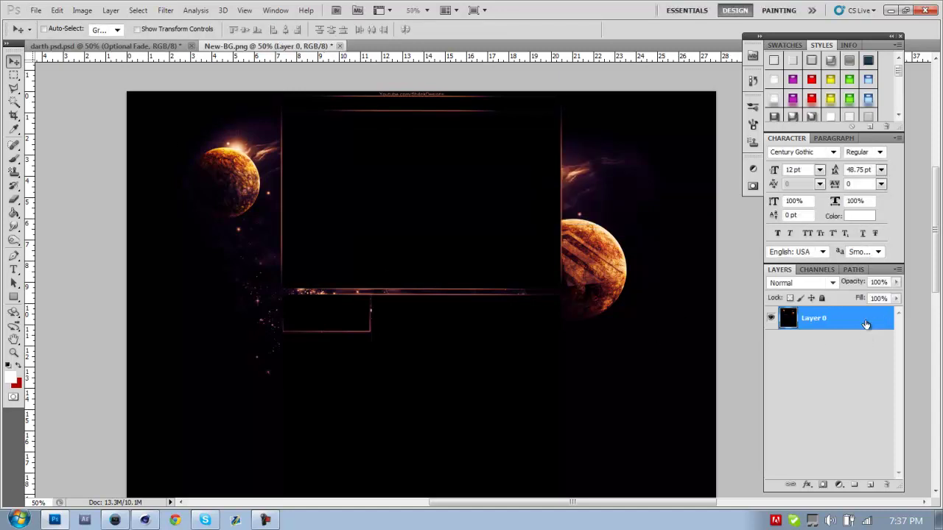
click(36, 11)
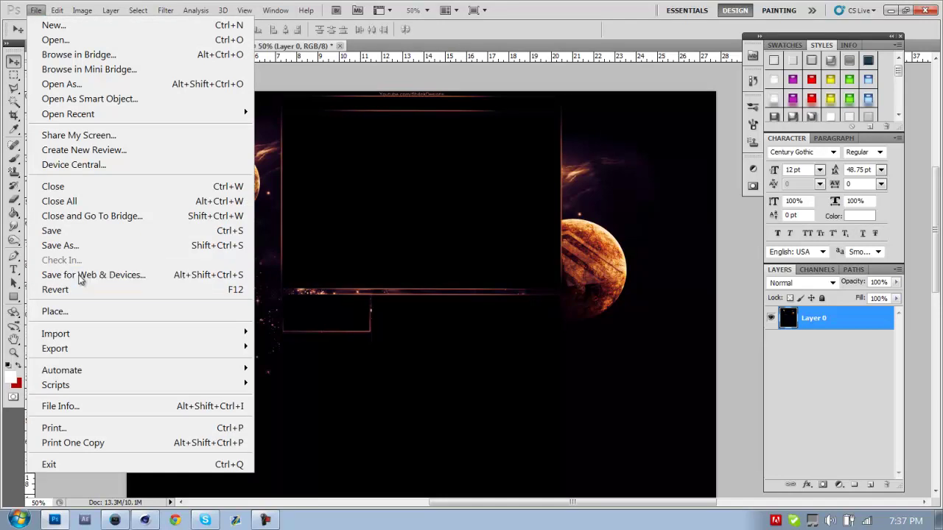
click(82, 277)
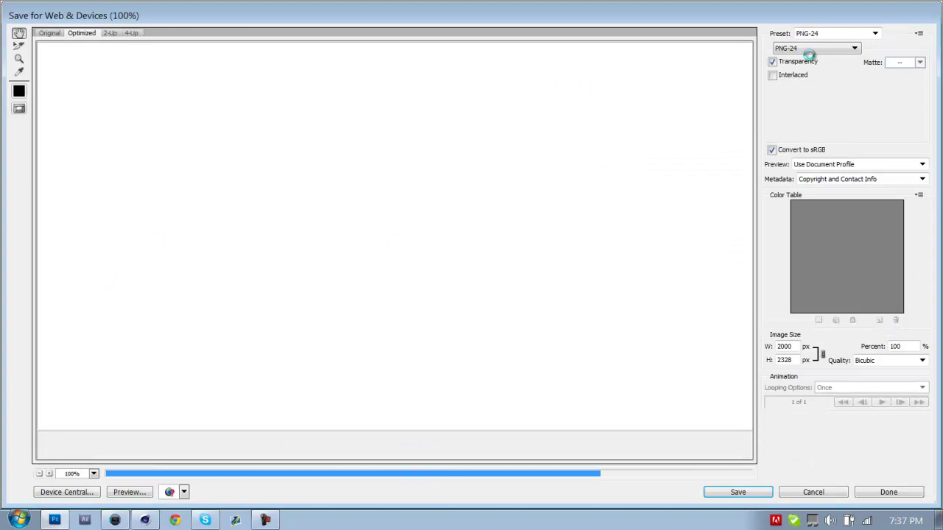
click(803, 49)
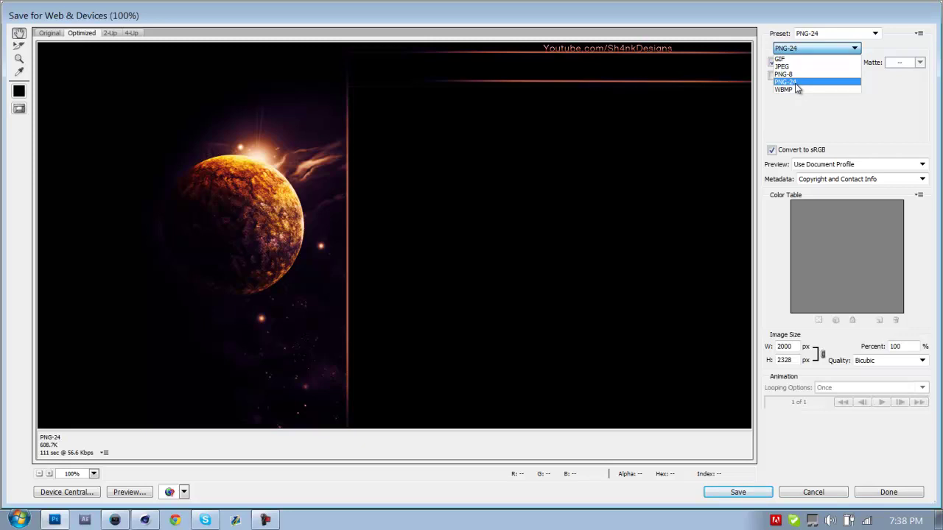
click(796, 82)
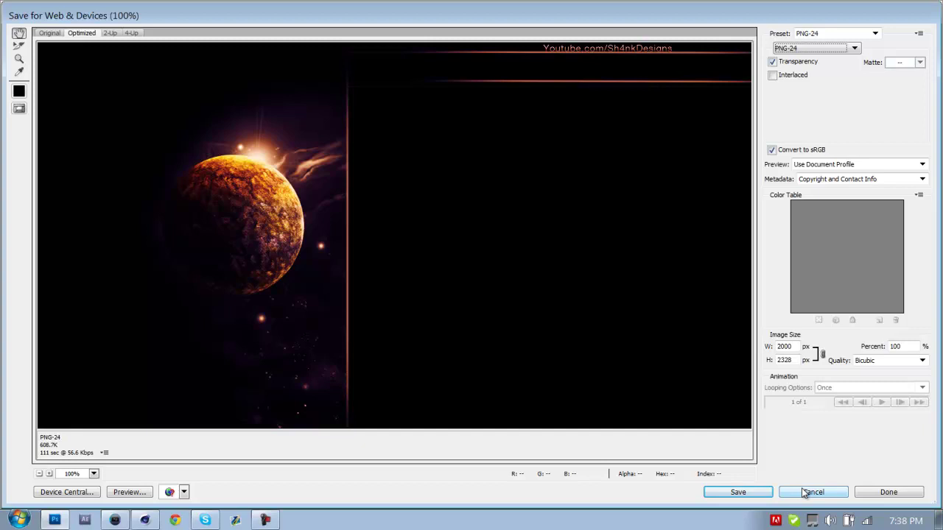
click(751, 490)
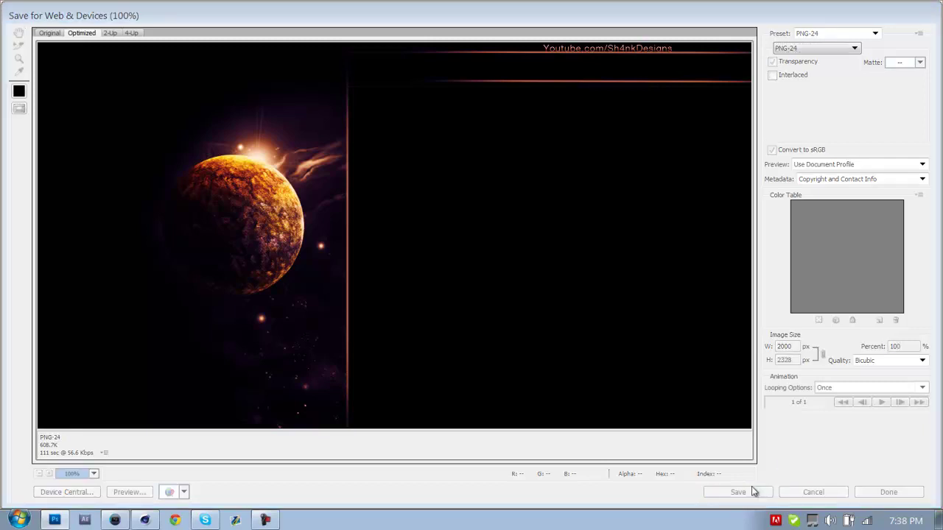
click(61, 99)
click(50, 184)
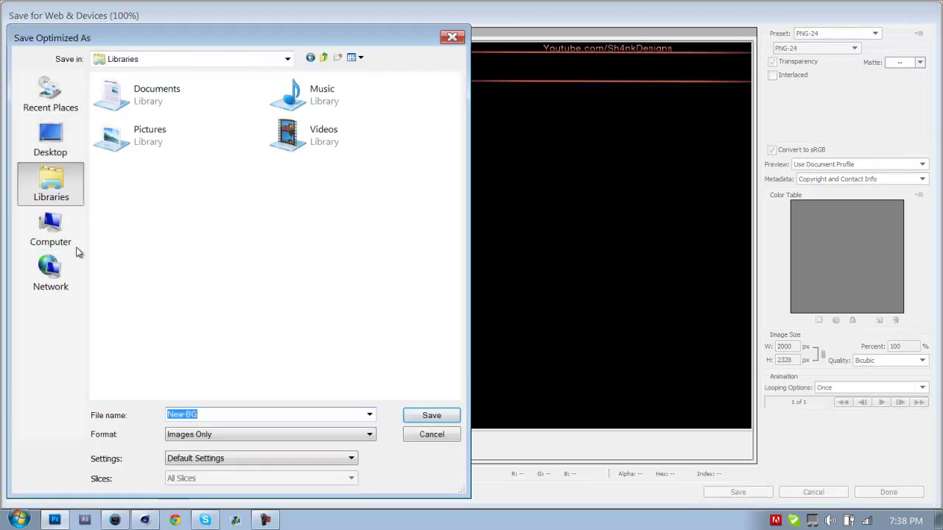
click(433, 435)
click(807, 493)
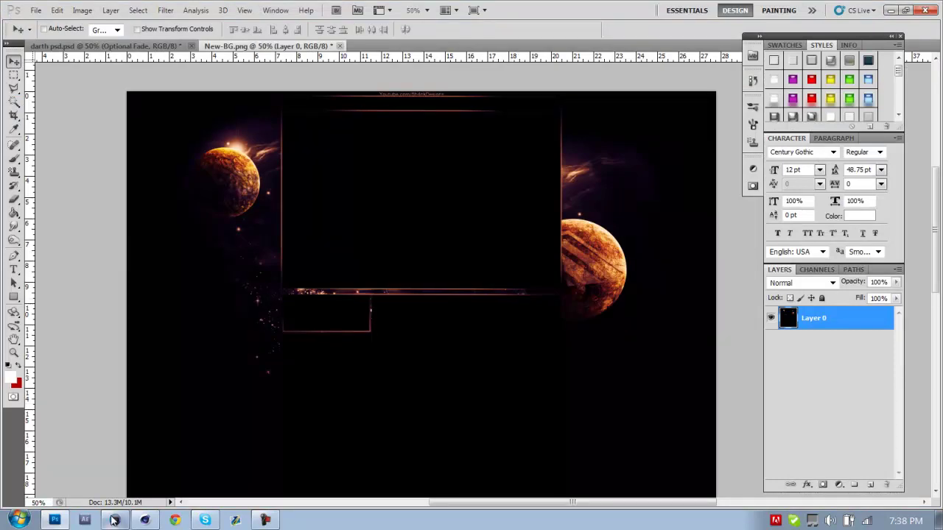
Step: Switch to Vegas Pro and open Project Properties for the 1280×720, 59.940 fps project
click(115, 520)
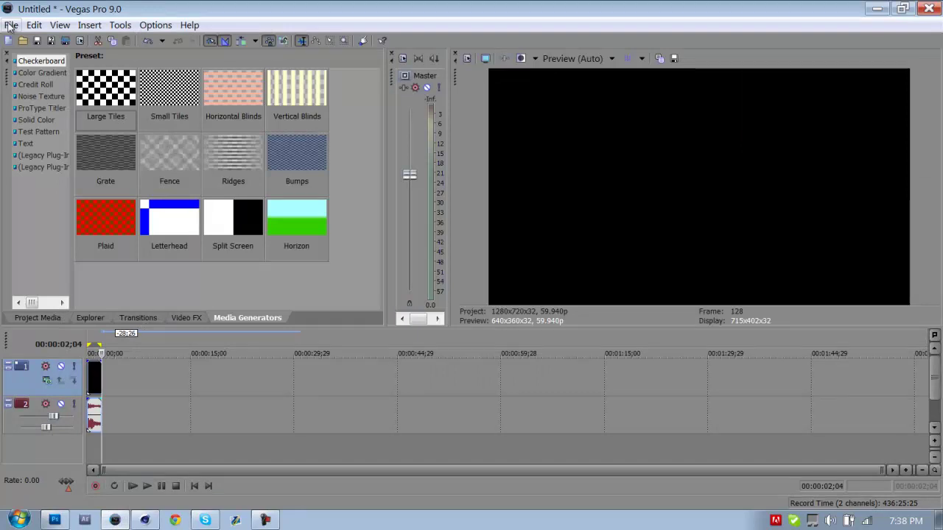
click(11, 25)
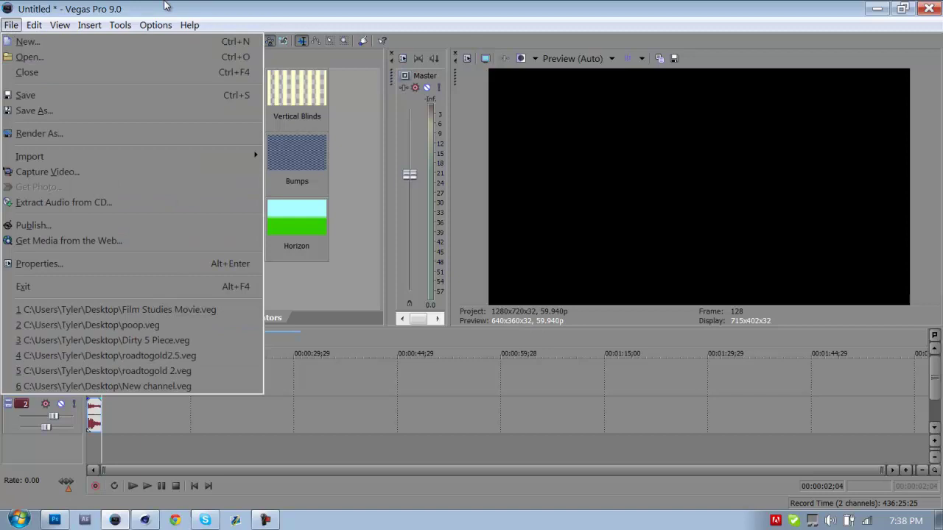
click(47, 264)
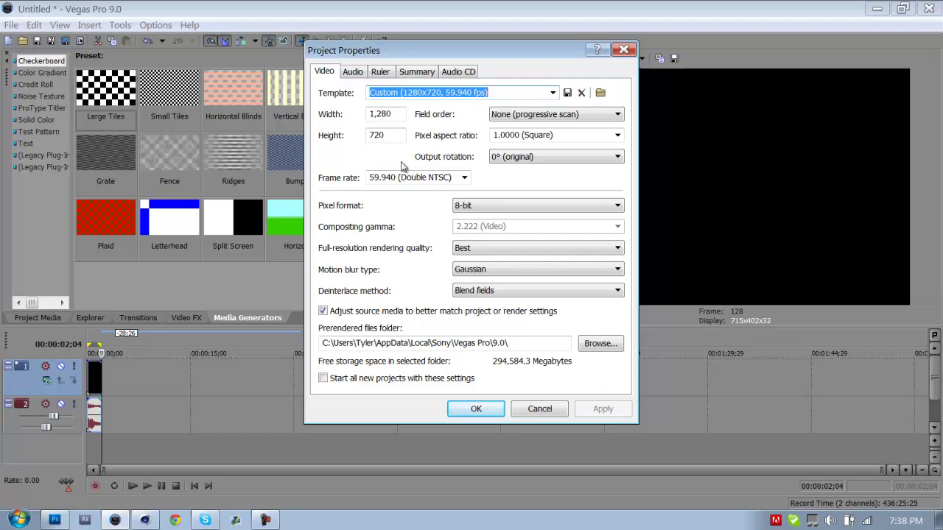
Step: Keep frame rate 59.940 (Double NTSC), 8-bit pixel format and Best rendering quality
click(464, 179)
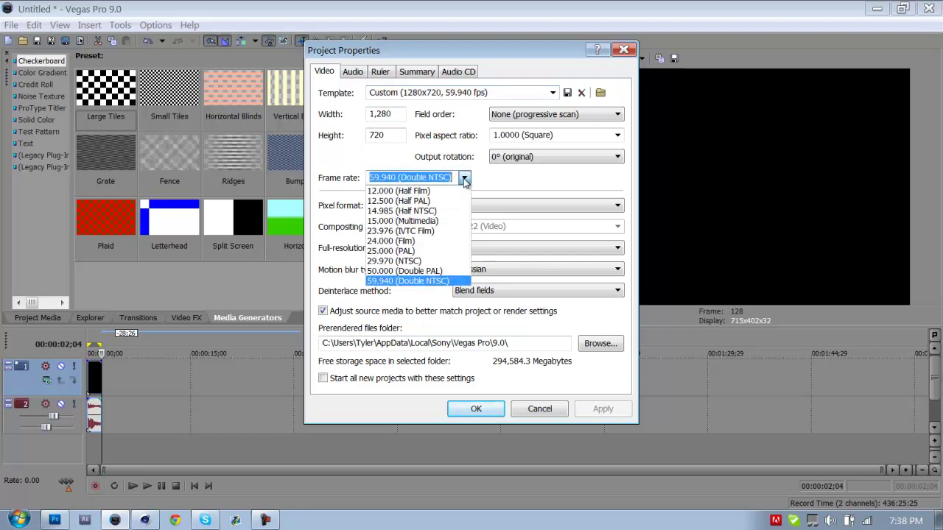
click(439, 282)
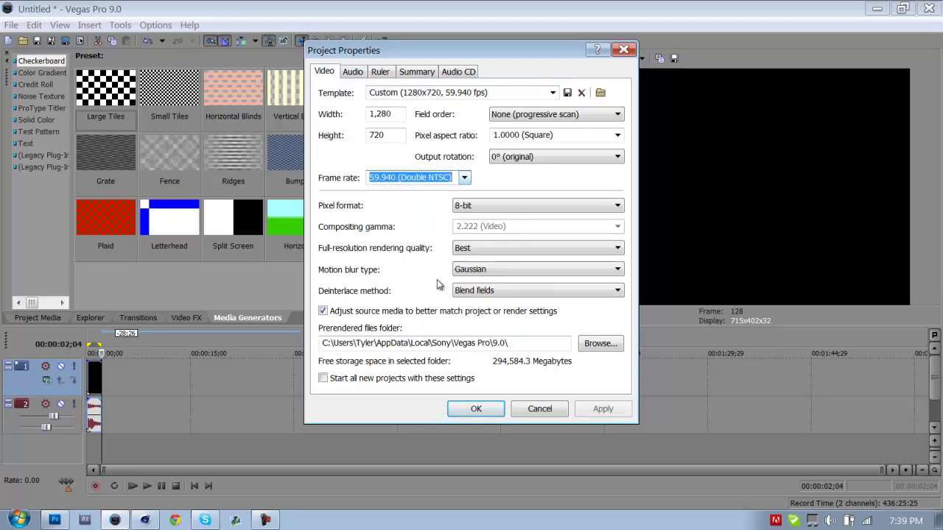
click(506, 210)
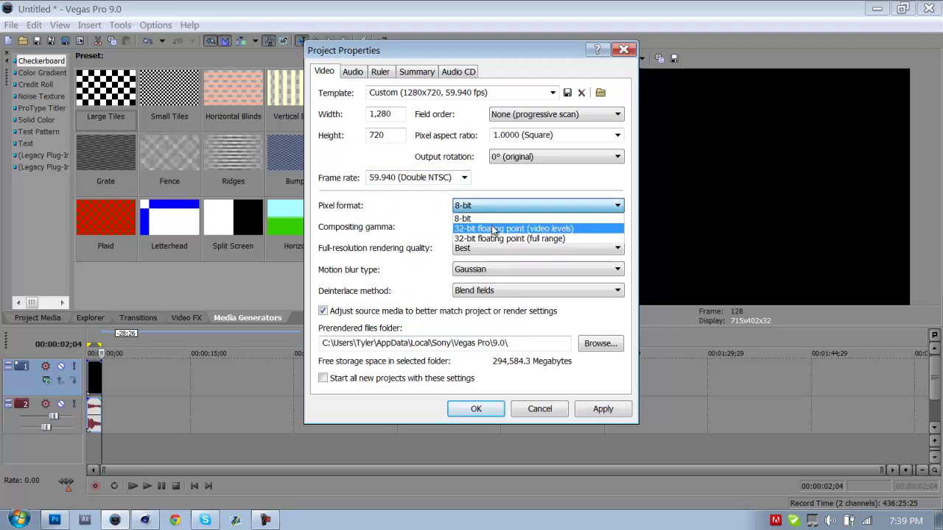
click(486, 216)
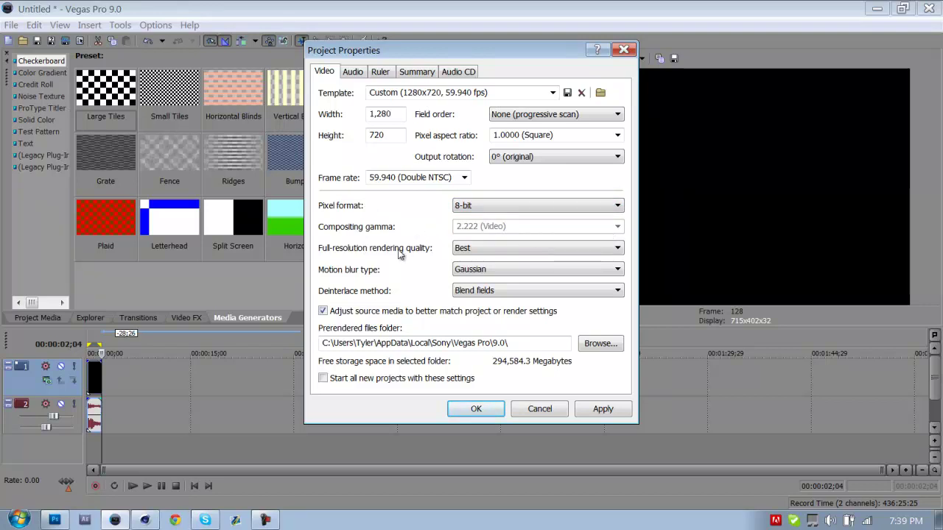
click(492, 251)
click(395, 273)
Step: Review the Audio, Ruler, Summary and Audio CD tabs, then cancel without changes
click(353, 72)
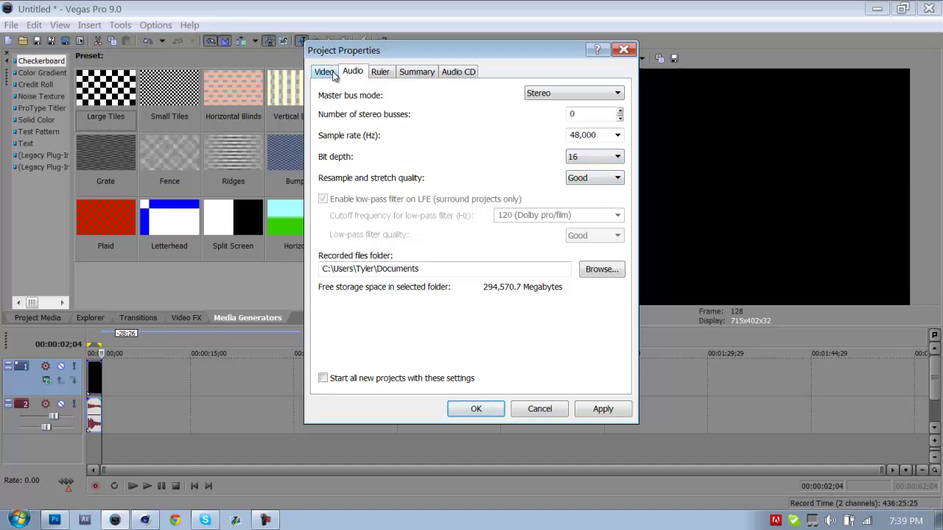
click(387, 73)
click(409, 73)
click(458, 71)
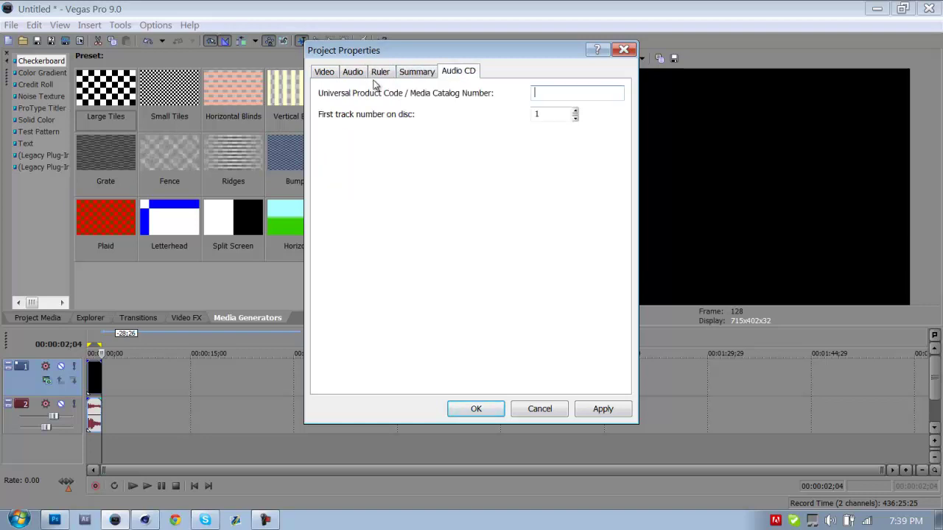
click(378, 76)
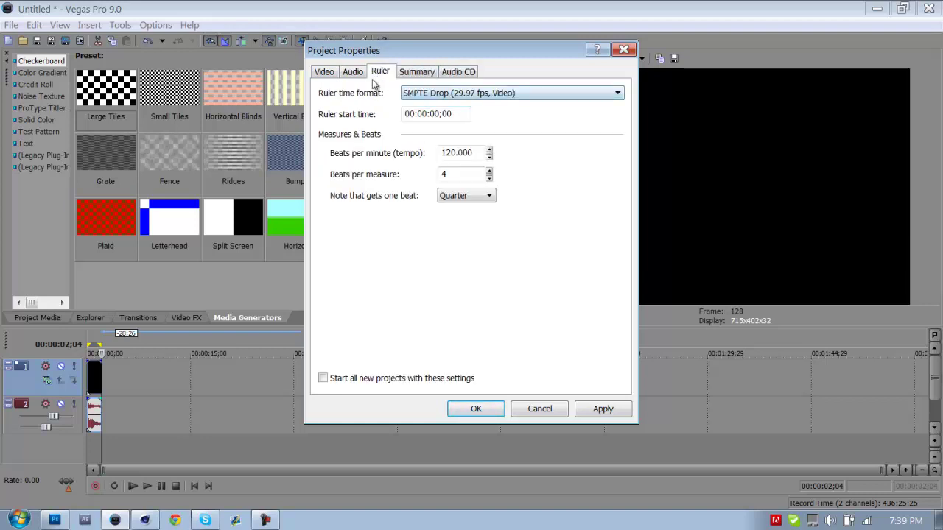
click(328, 73)
click(545, 412)
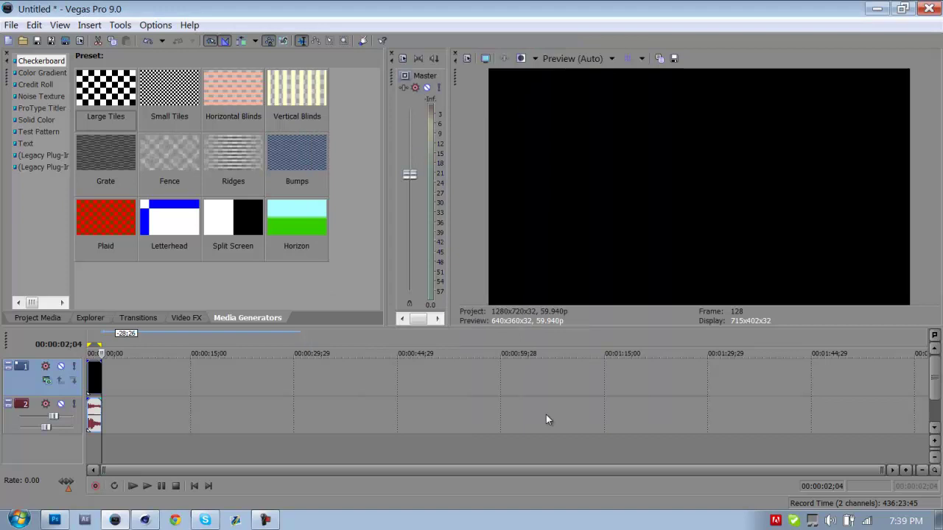
Step: Delete the clips at the timeline start, rewind the playhead, and switch to Cinema 4D
click(92, 365)
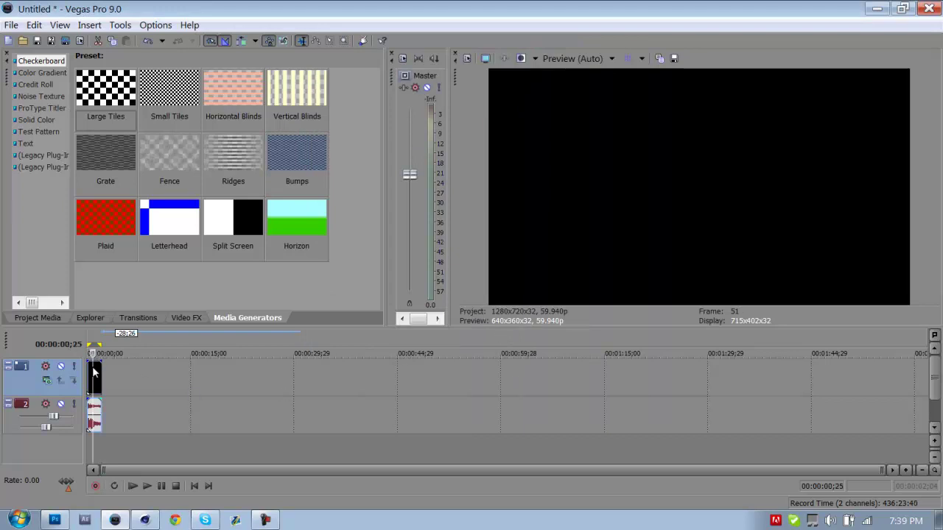
key(Delete)
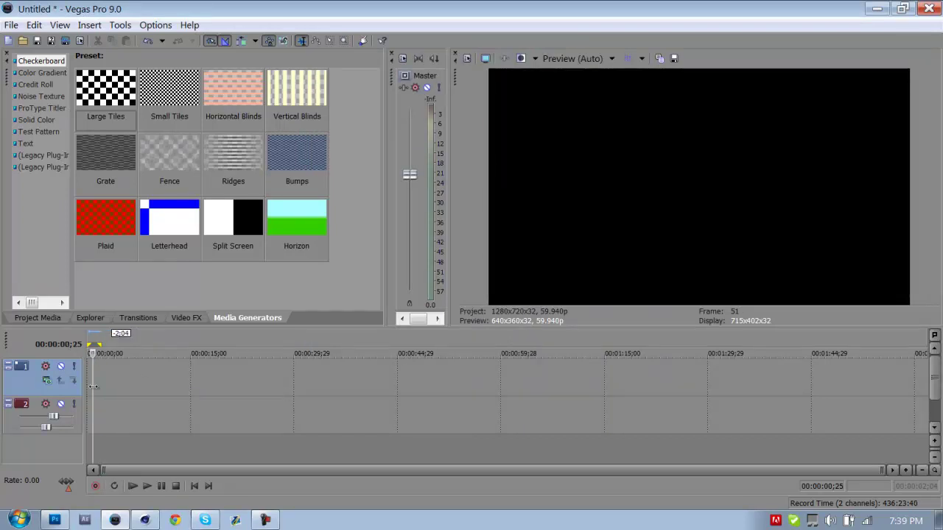
click(88, 394)
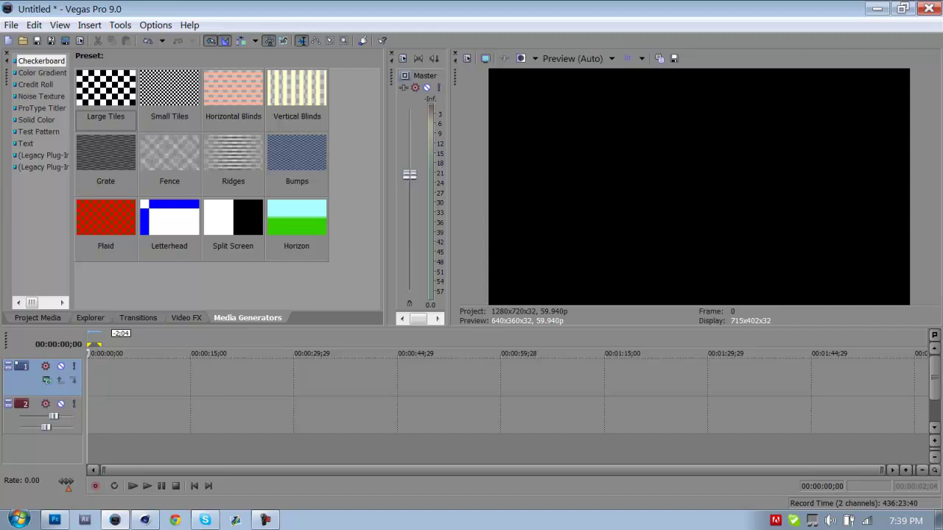
click(145, 520)
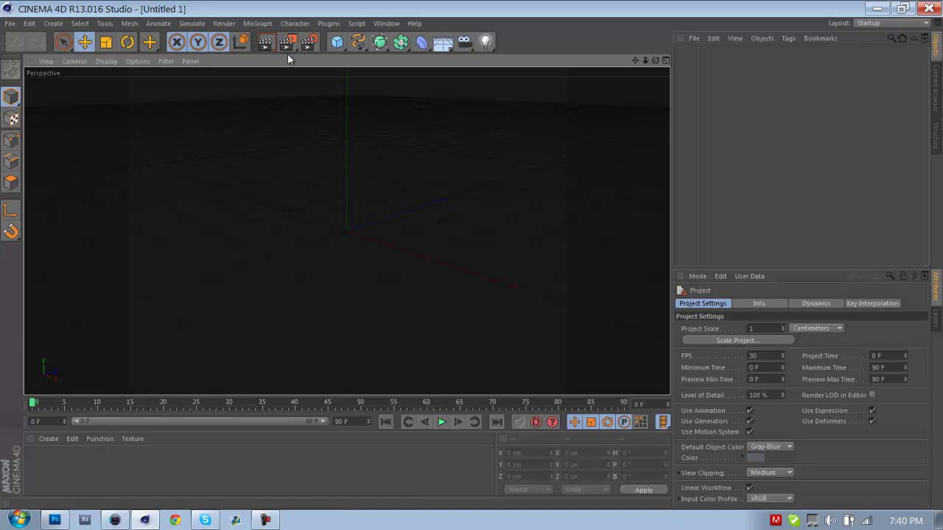
Step: Test-render the empty scene to the Picture Viewer and briefly check the render settings
click(266, 44)
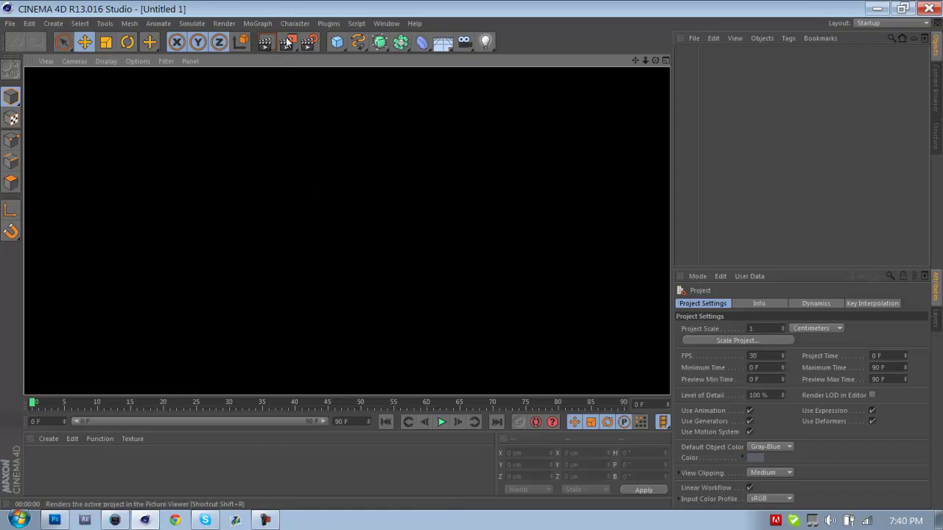
click(287, 42)
click(676, 13)
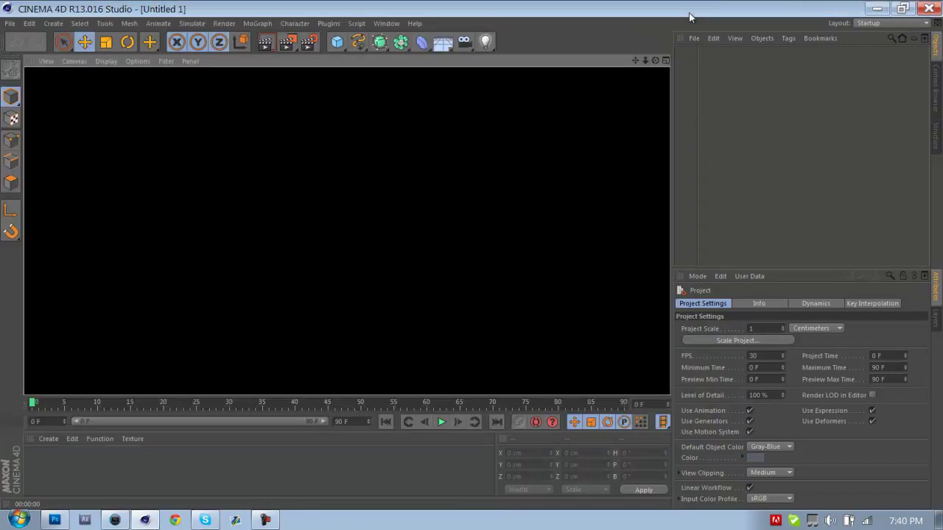
click(309, 42)
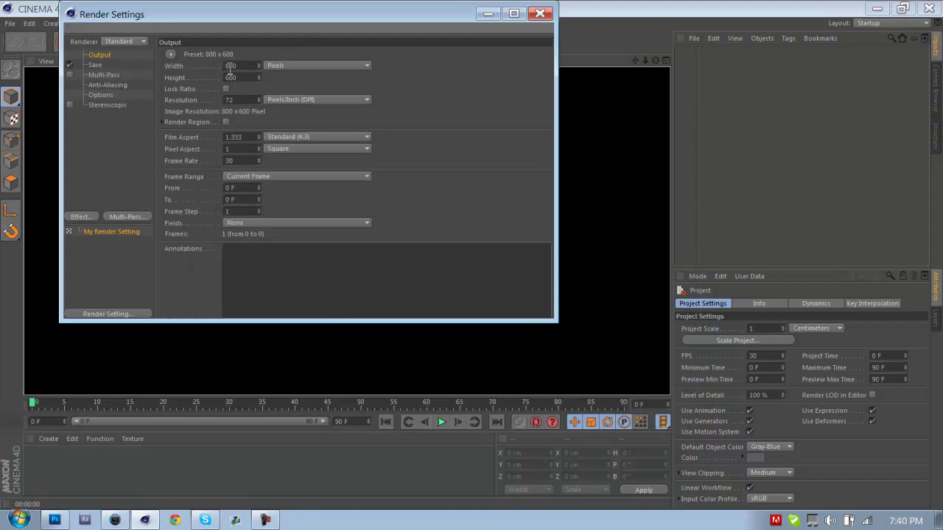
click(546, 16)
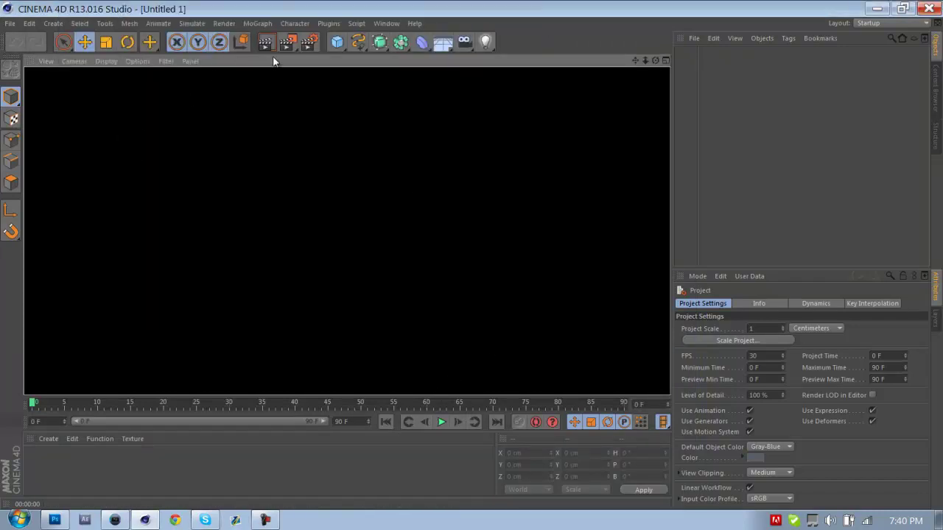
Step: Set the render output resolution to 1280 by 720
click(309, 42)
click(237, 66)
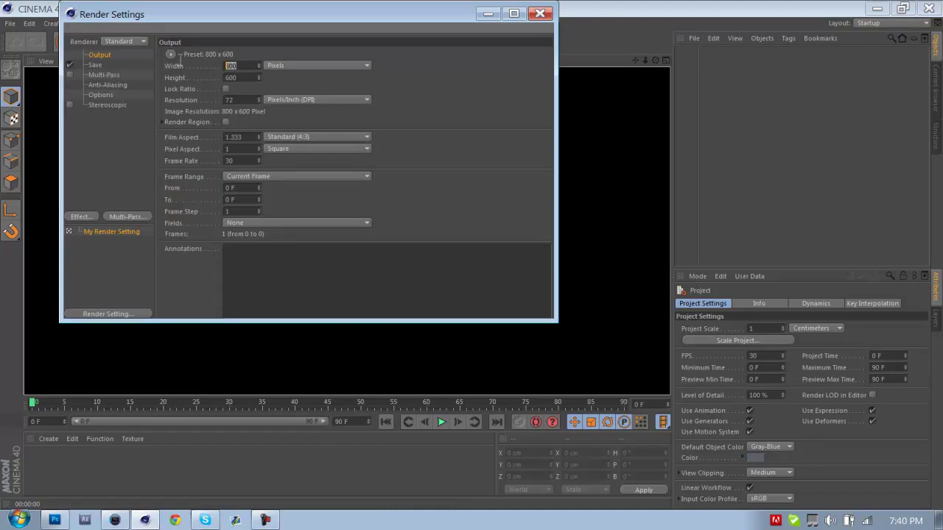
text(1280)
key(Tab)
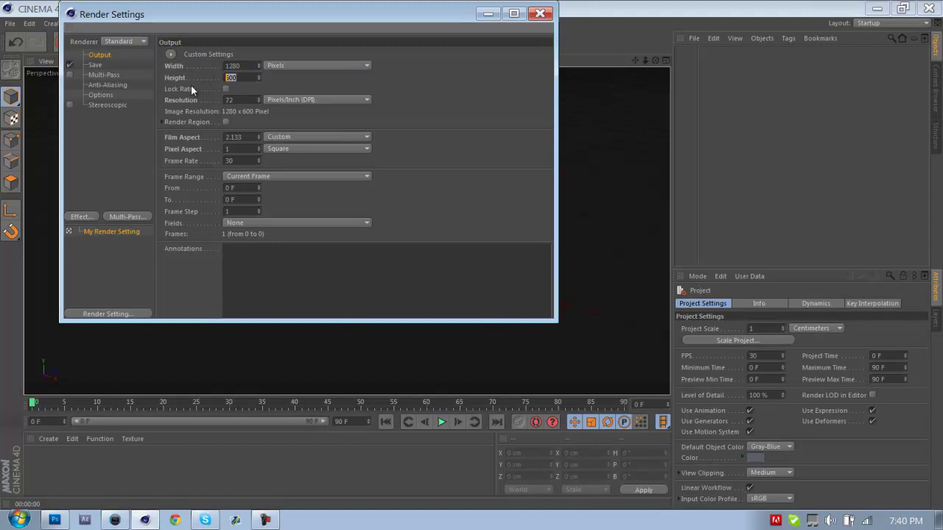
text(720)
Step: Save renders as PNG with Alpha Channel enabled, leaving the save path unset
click(95, 66)
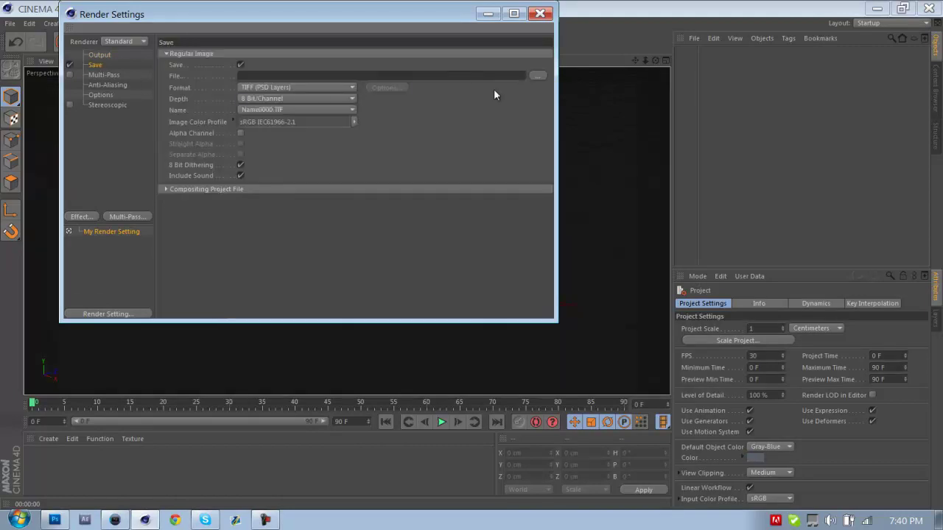
click(275, 87)
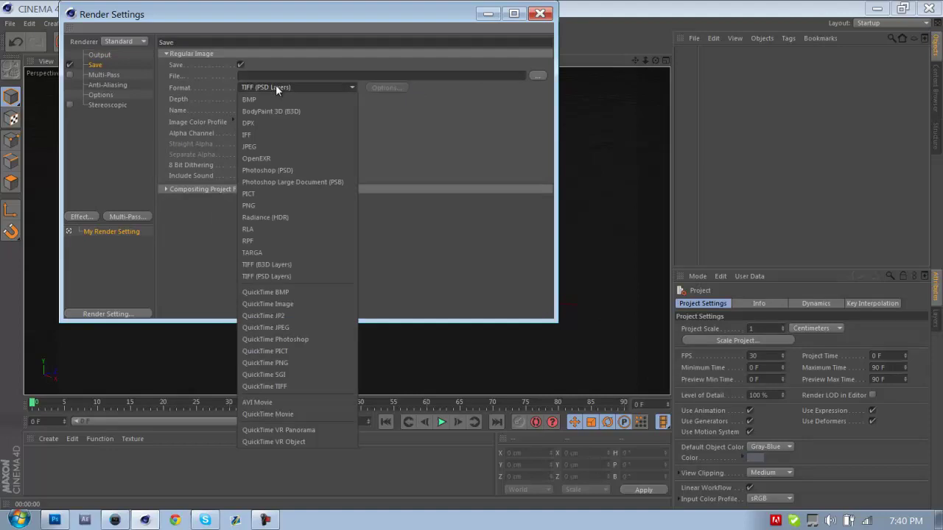
click(284, 205)
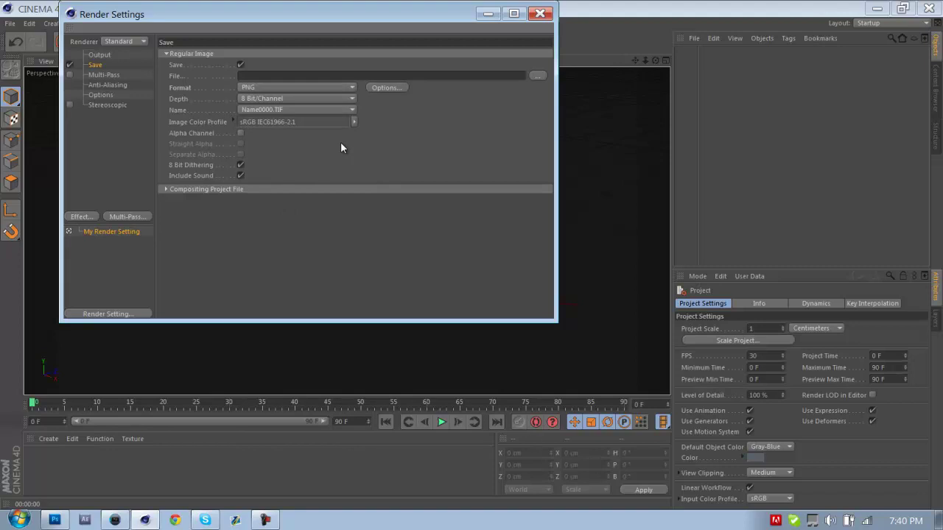
click(240, 134)
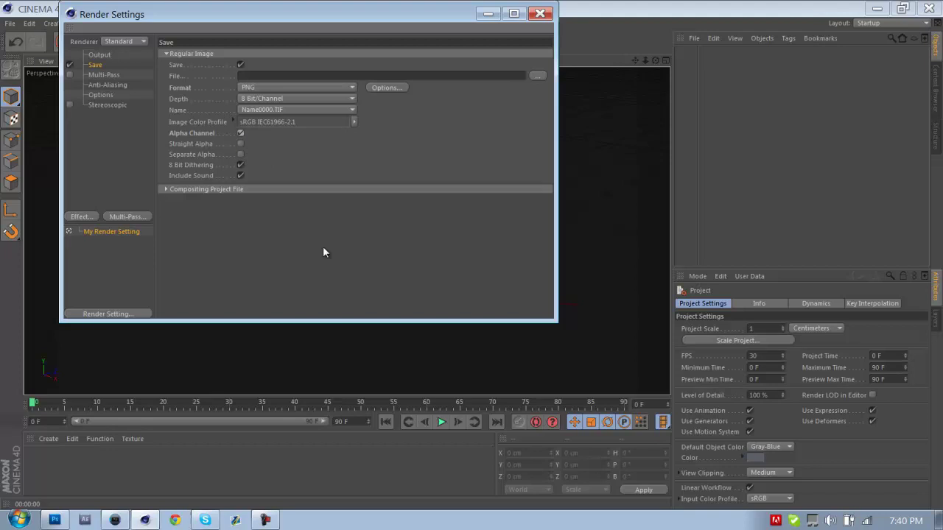
click(536, 76)
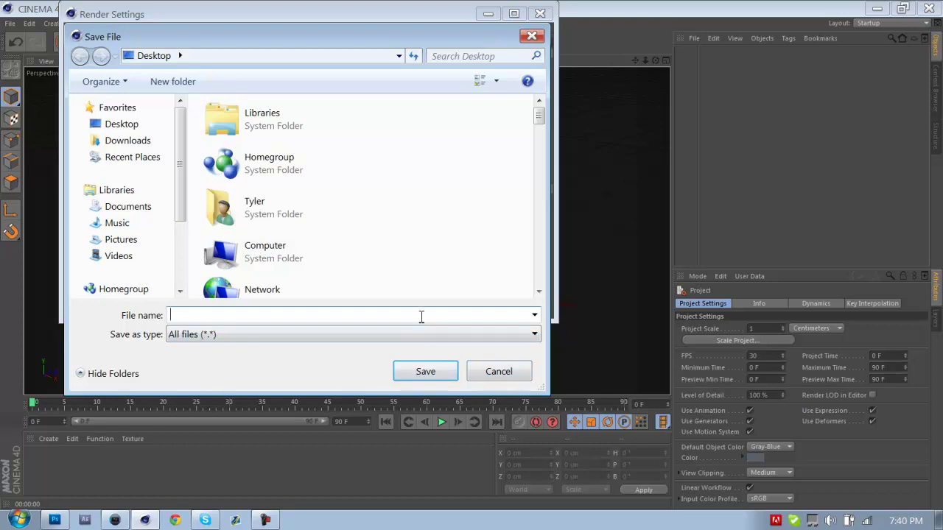
click(496, 372)
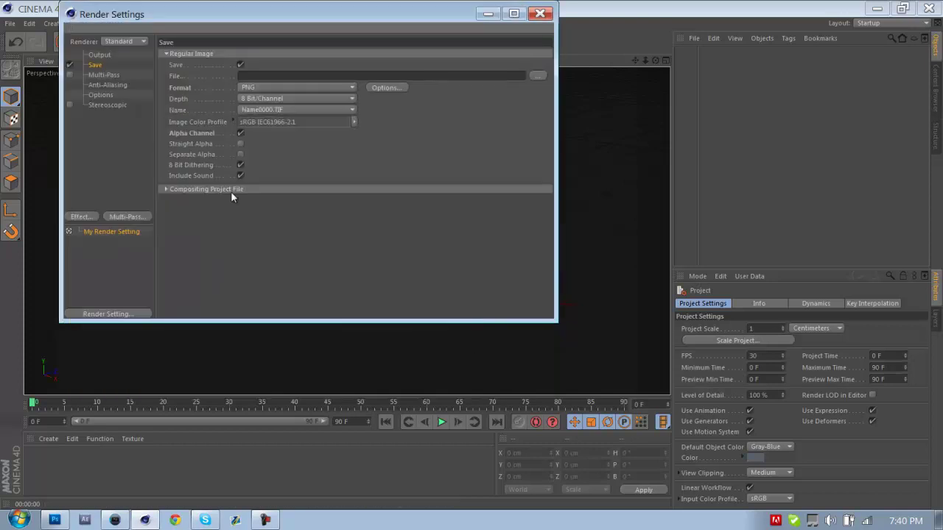
click(539, 14)
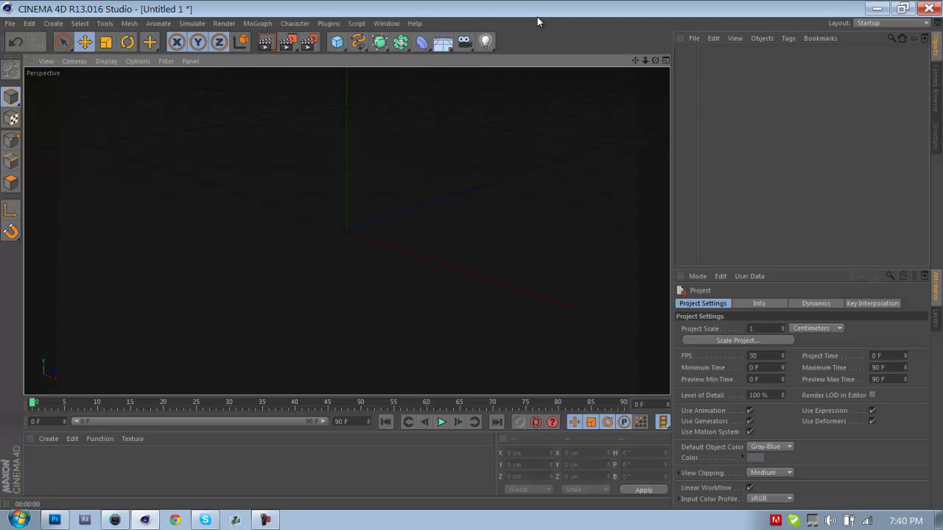
Step: Render a 1280x720 test frame, then close Cinema 4D and Vegas Pro, declining to save
click(295, 42)
click(668, 17)
click(930, 8)
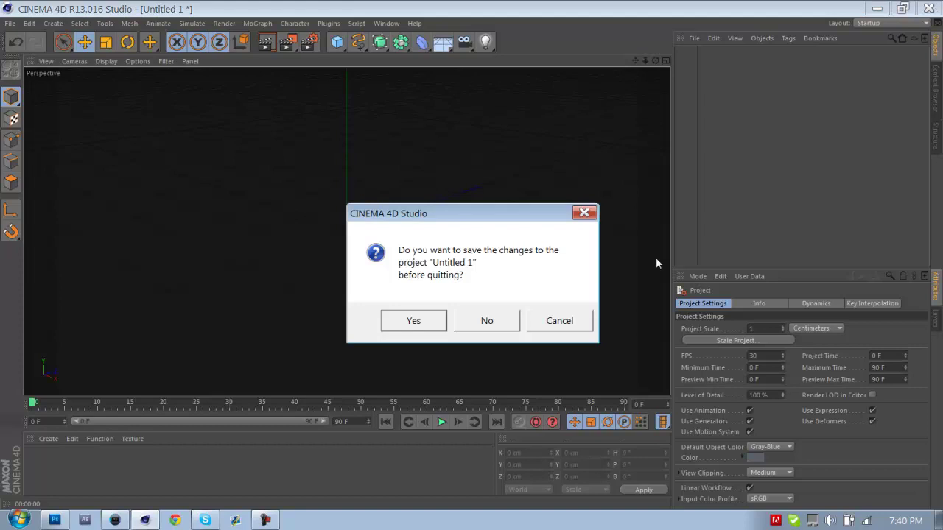
click(484, 319)
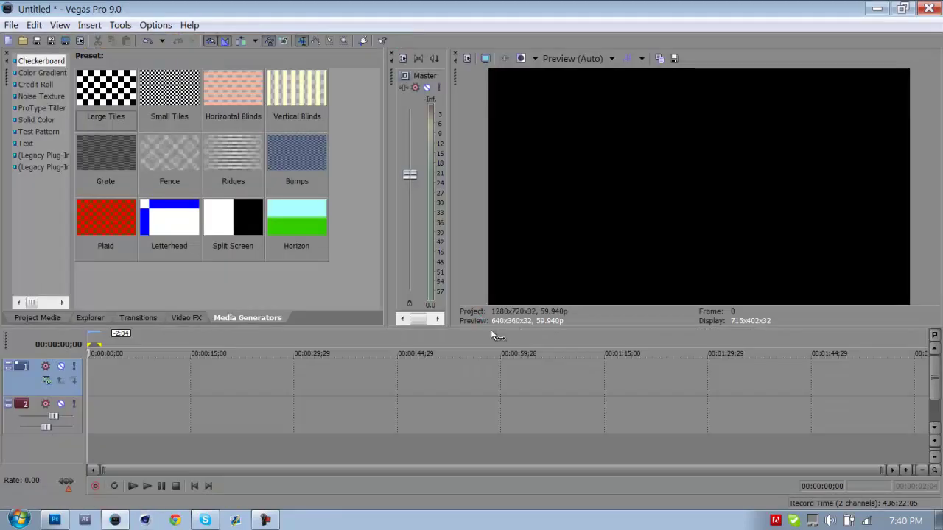
click(930, 8)
click(485, 231)
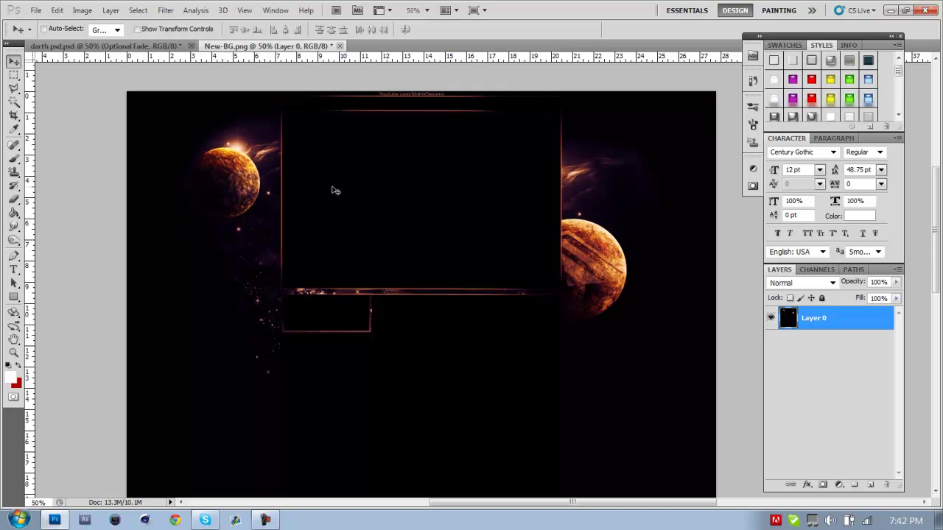
key(ctrl+z)
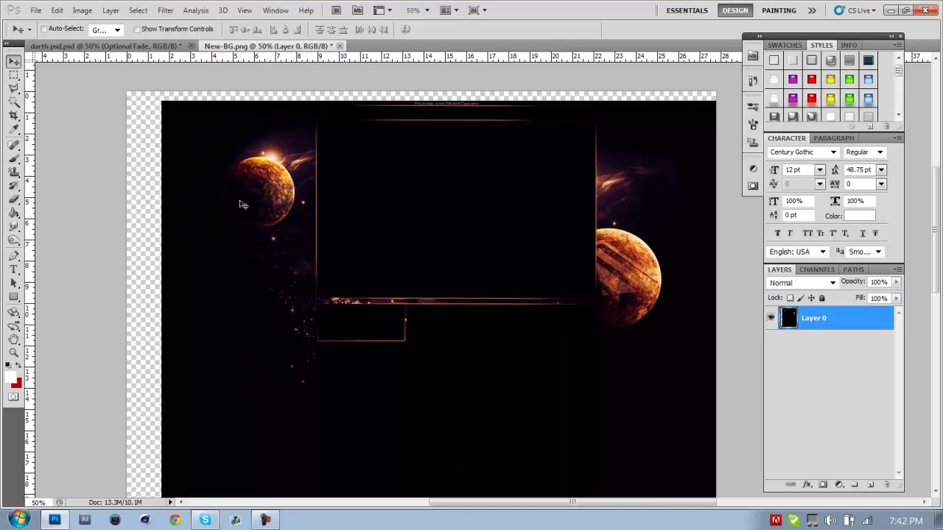
key(ctrl+z)
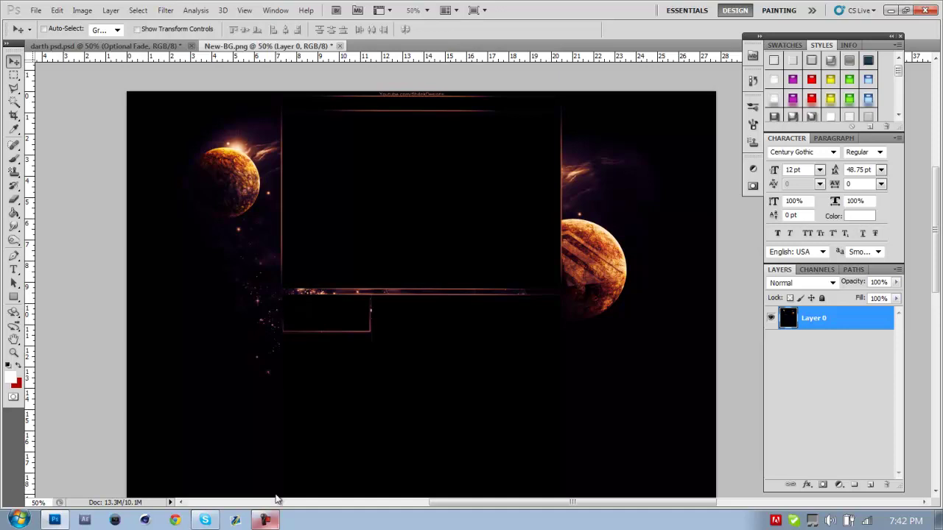
click(14, 296)
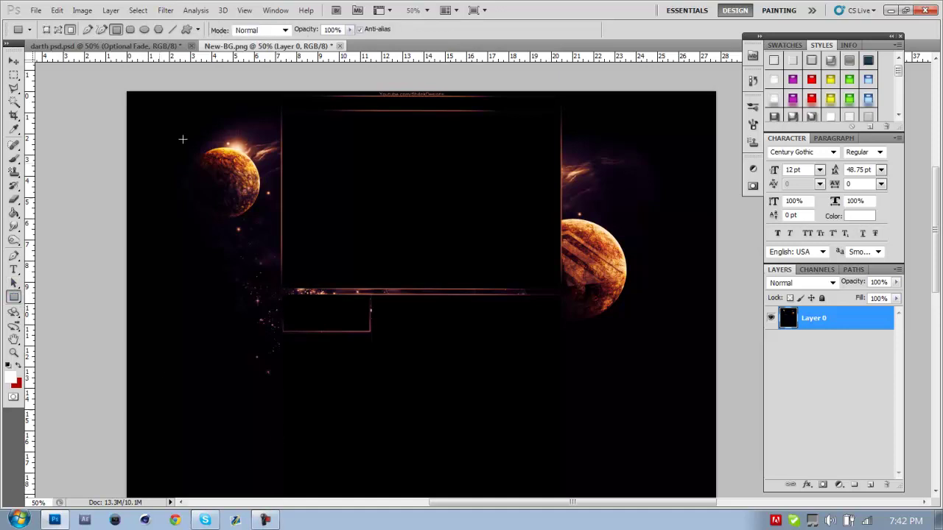
drag(165, 106, 718, 398)
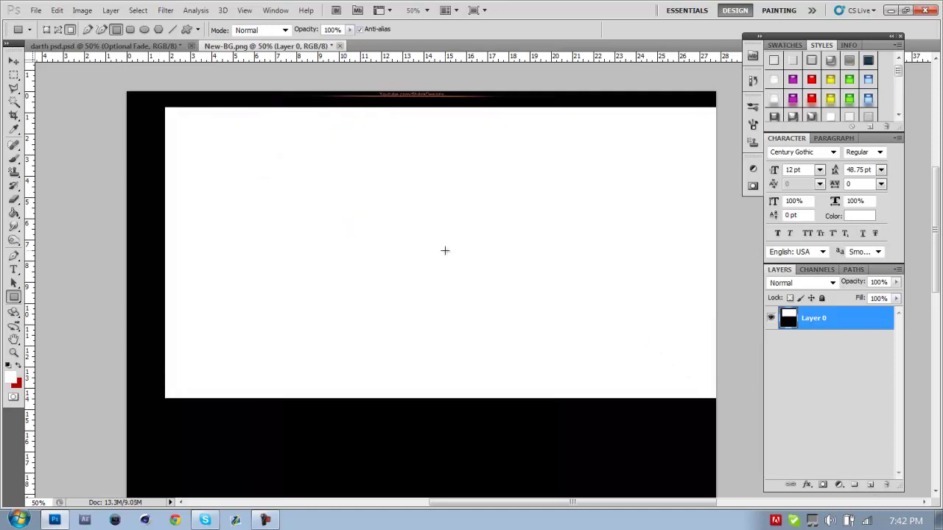
key(ctrl+z)
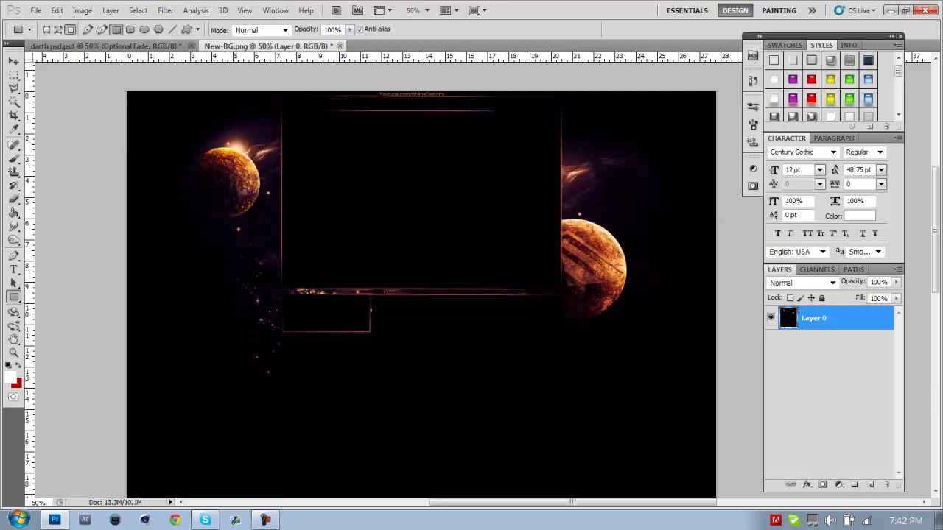